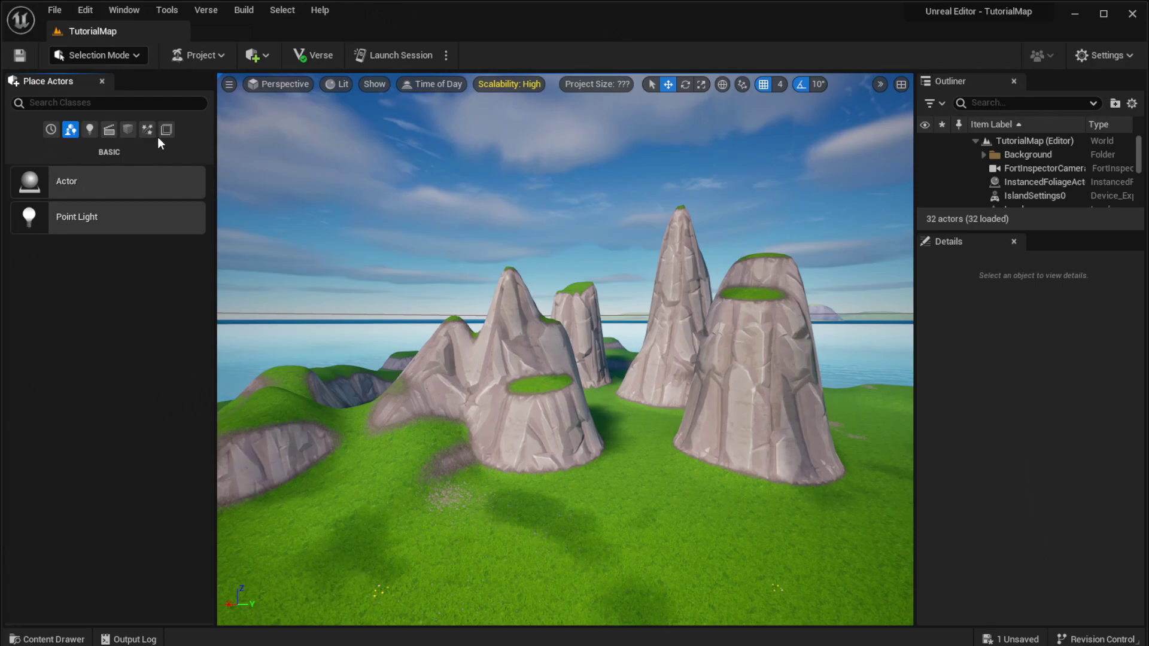
Place a Cine Camera Actor in the level in front of the mountains
left_click(109, 129)
left_click_drag(92, 222, 383, 284)
right_click_drag(462, 396, 371, 375)
key("w")
key("w")
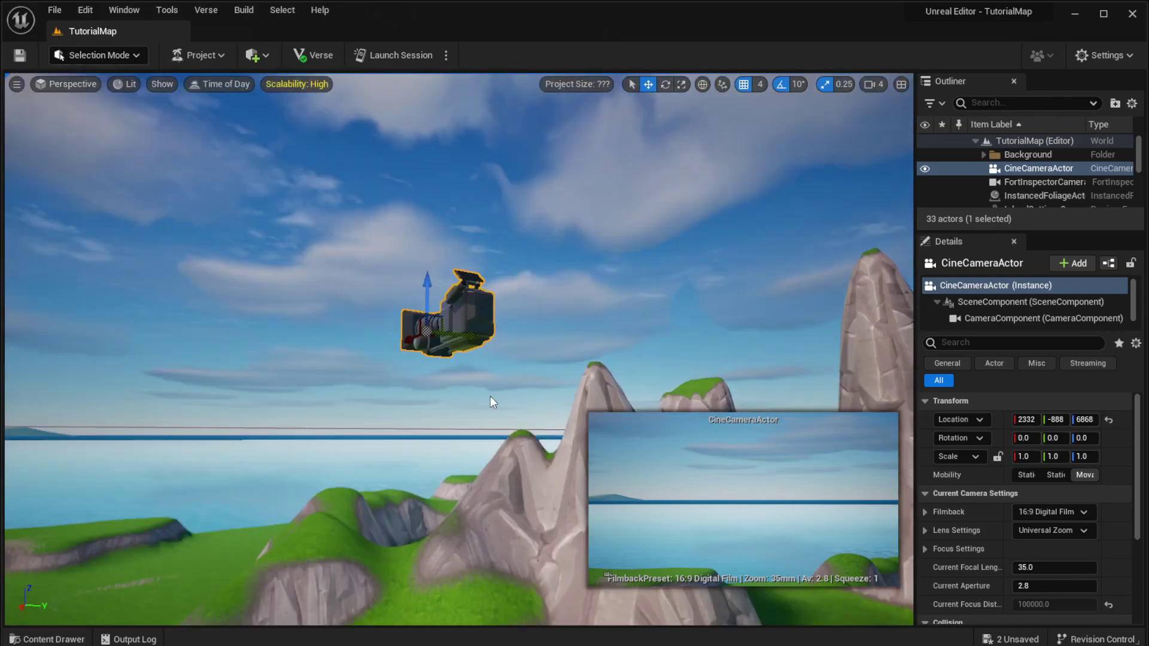
key("w")
right_click_drag(490, 396, 514, 353)
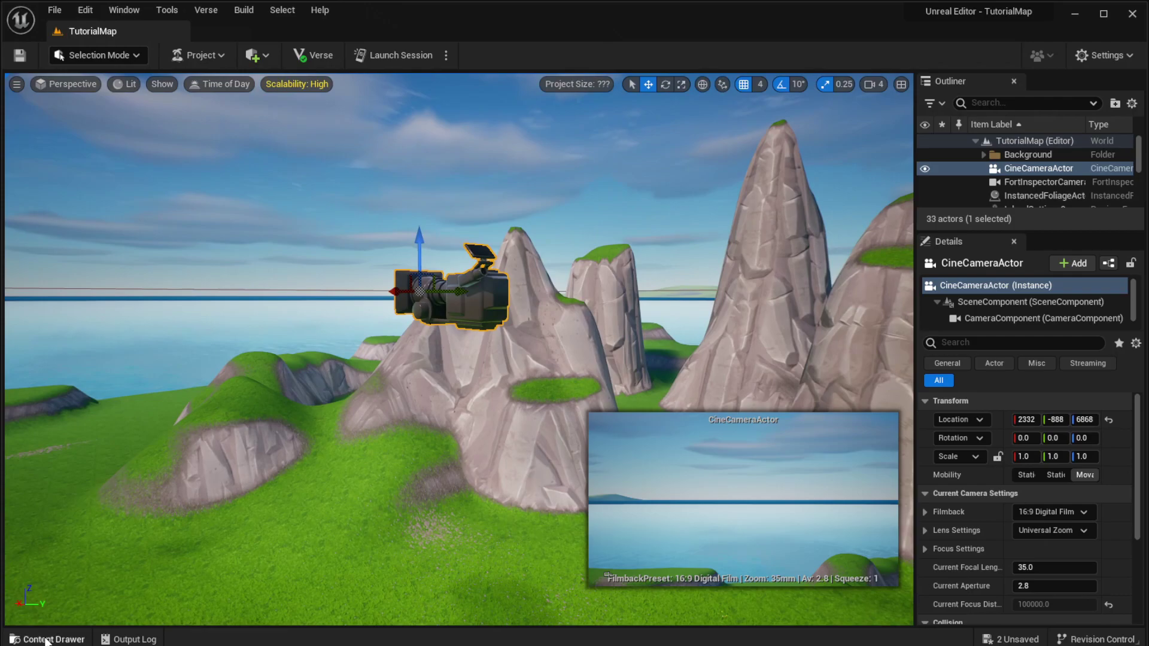
Create a level sequence named Mountains in the TutorialMap Content folder
left_click(46, 639)
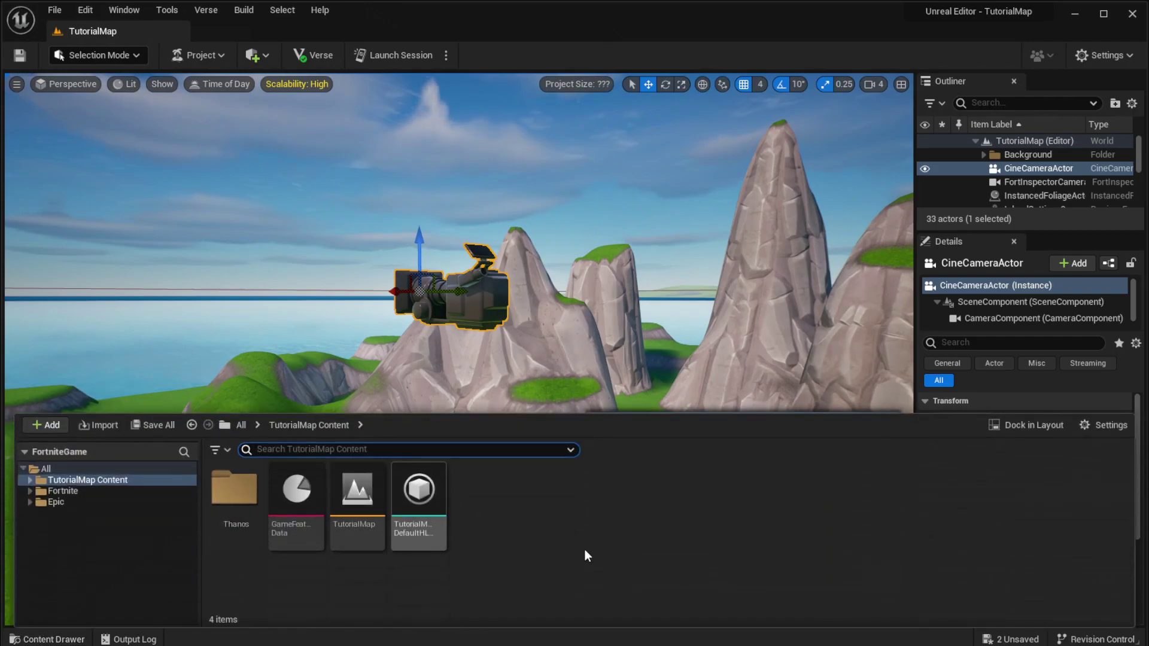
right_click(518, 511)
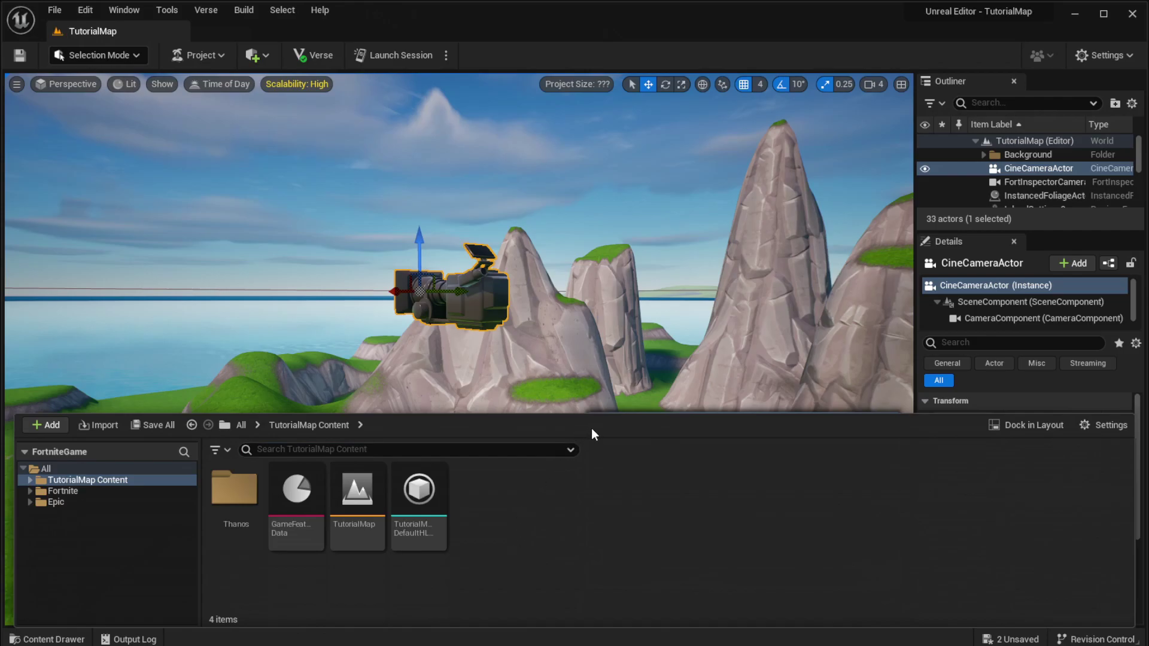
left_click(674, 432)
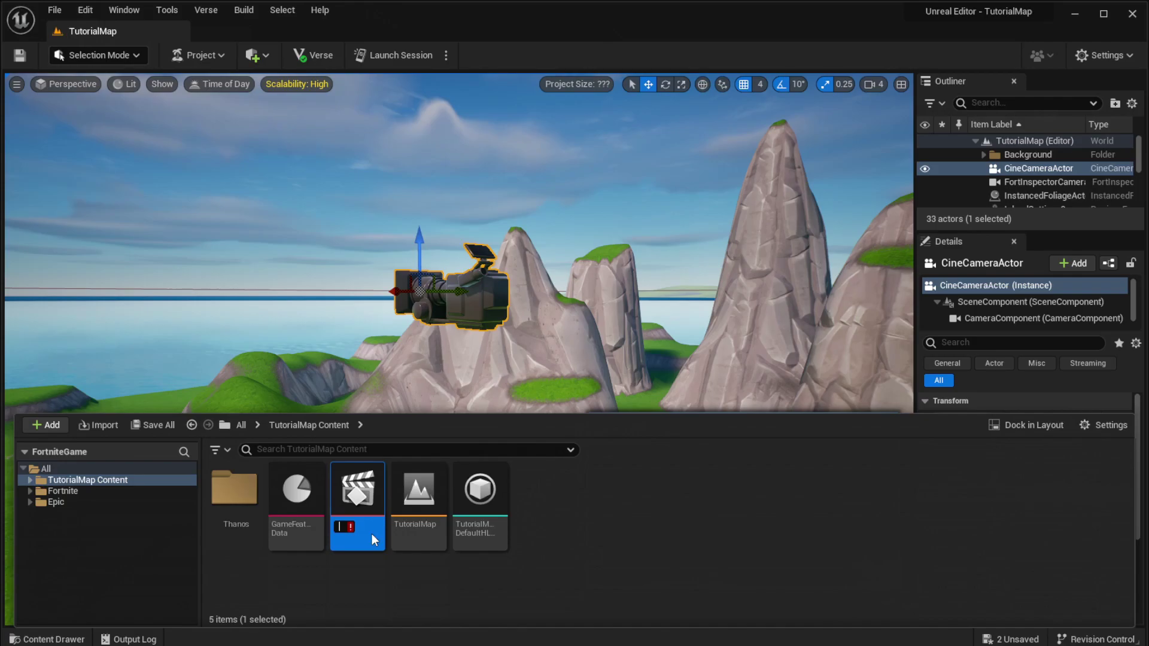
type("mOU")
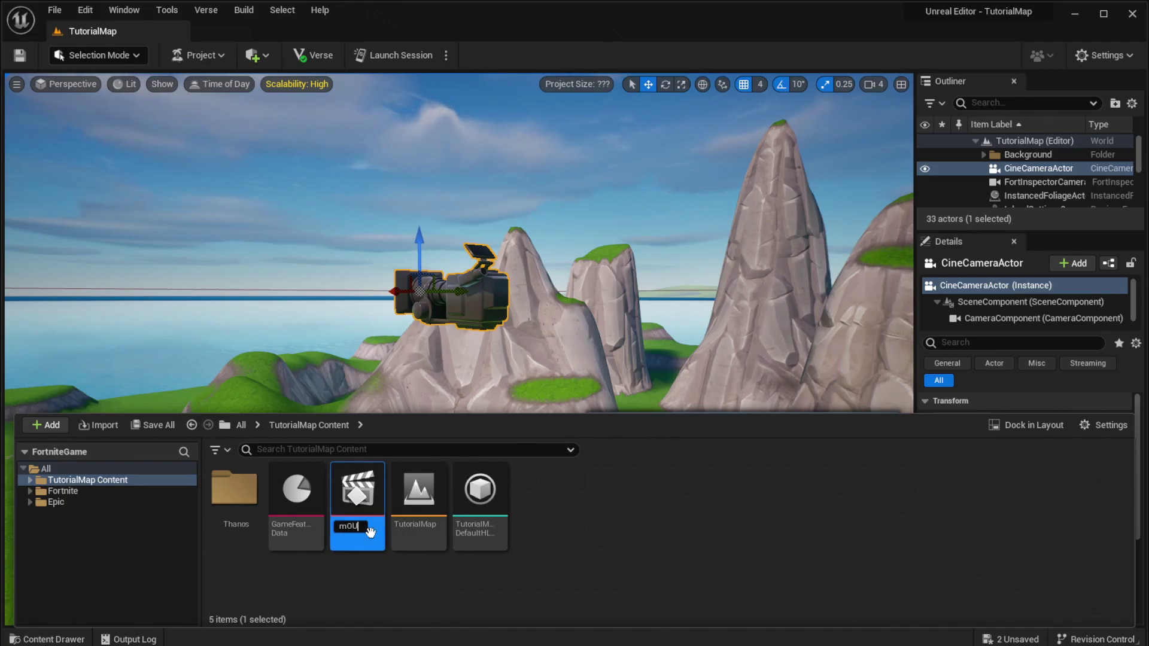
type("NTMountains")
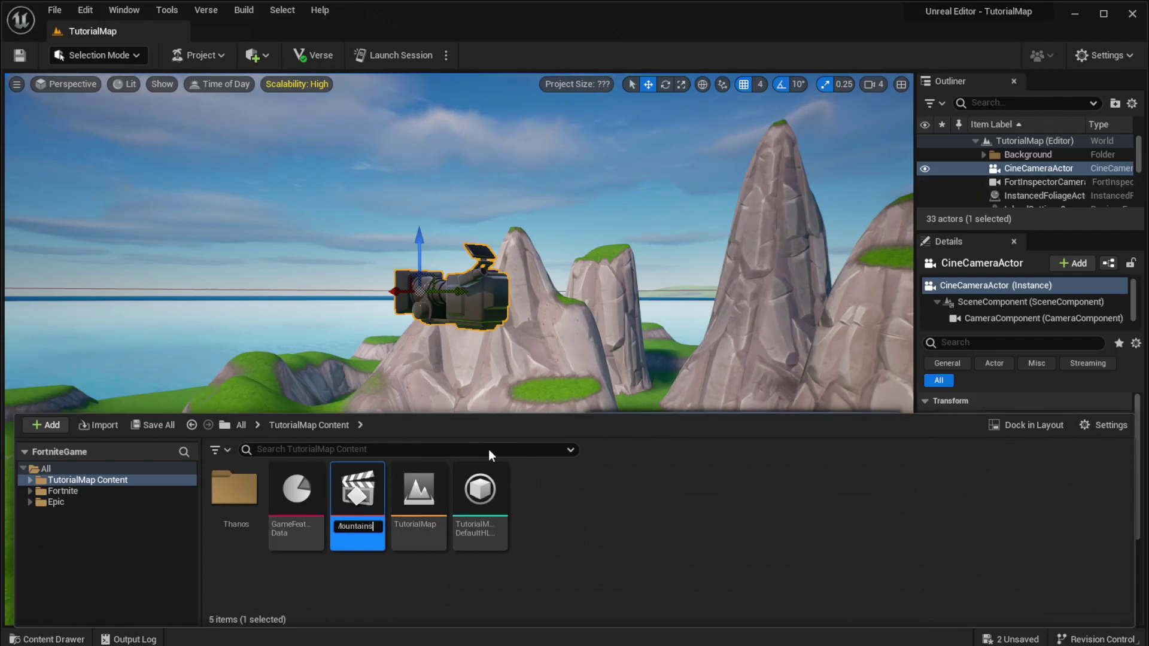
key("Return")
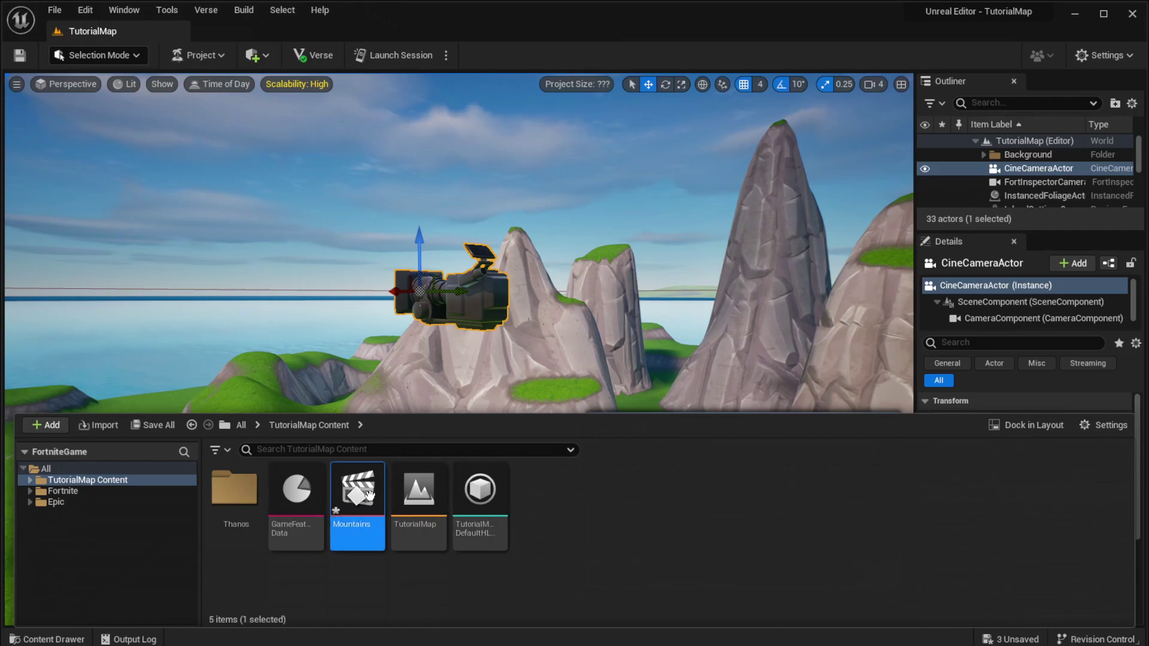
Open the Mountains sequence and keyframe CineCameraActor's location, rotation and scale at frame 0
double_click(370, 494)
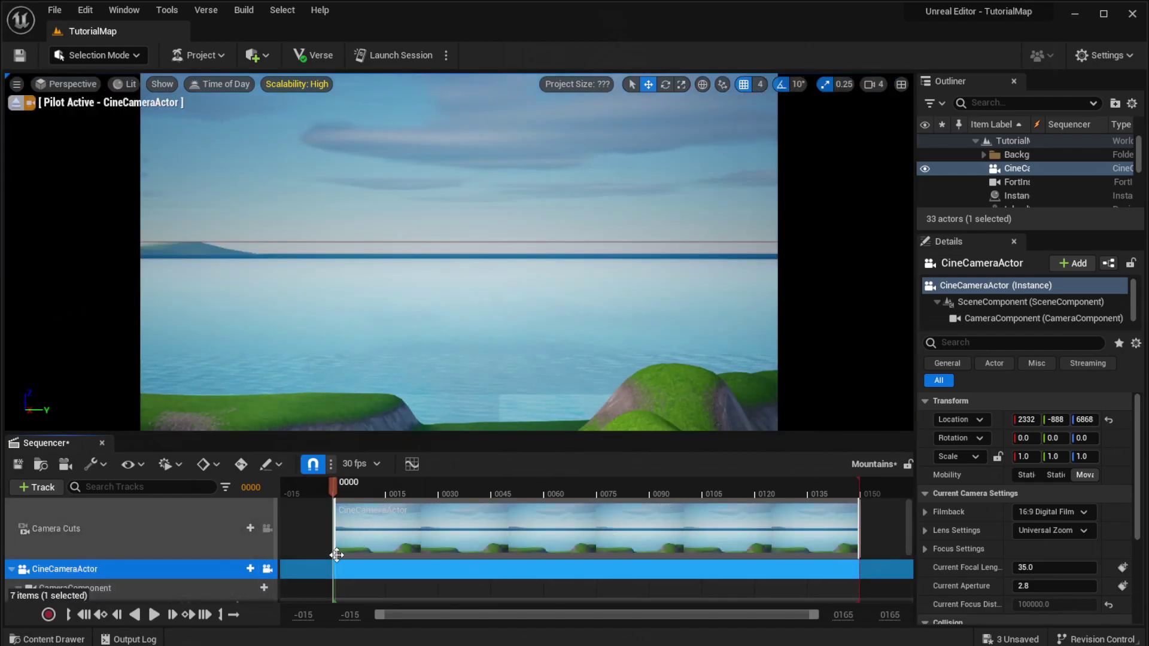
scroll(305, 562, "down", 1)
scroll(281, 547, "down", 3)
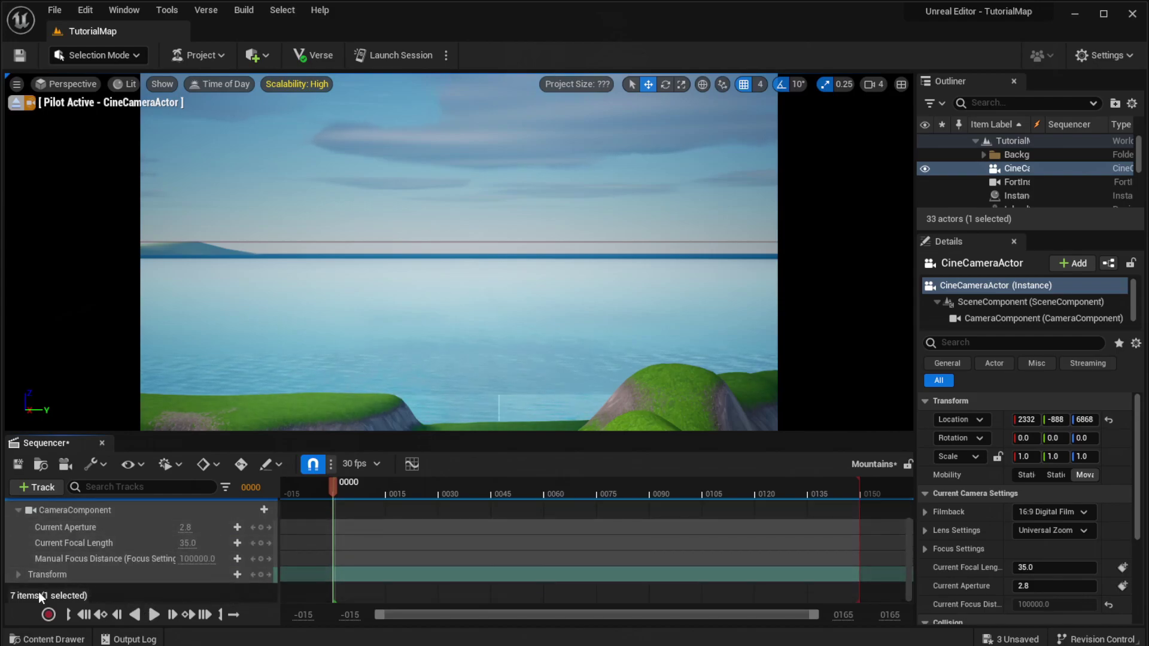
left_click(18, 575)
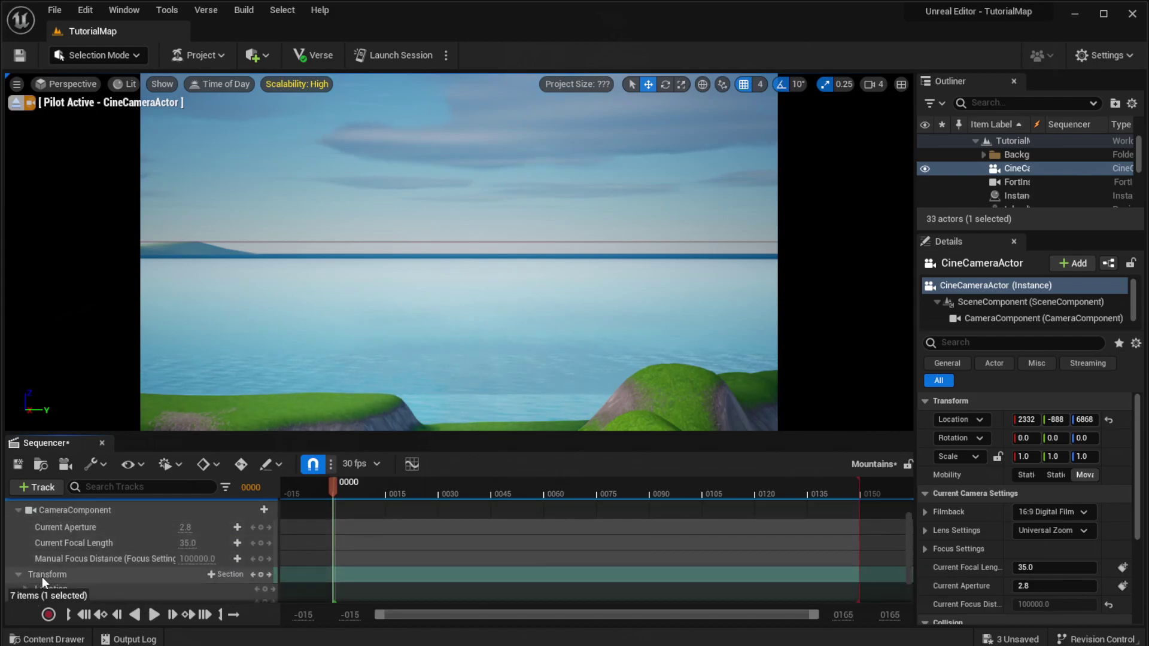
scroll(120, 571, "down", 2)
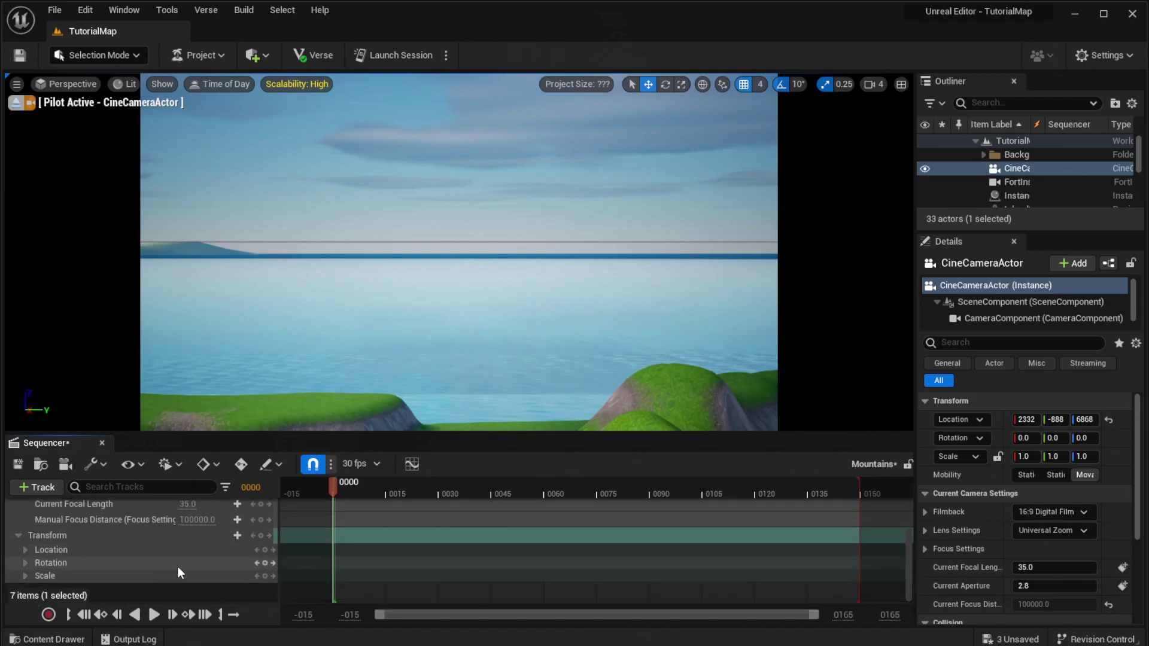
left_click(265, 549)
left_click(265, 562)
left_click(265, 576)
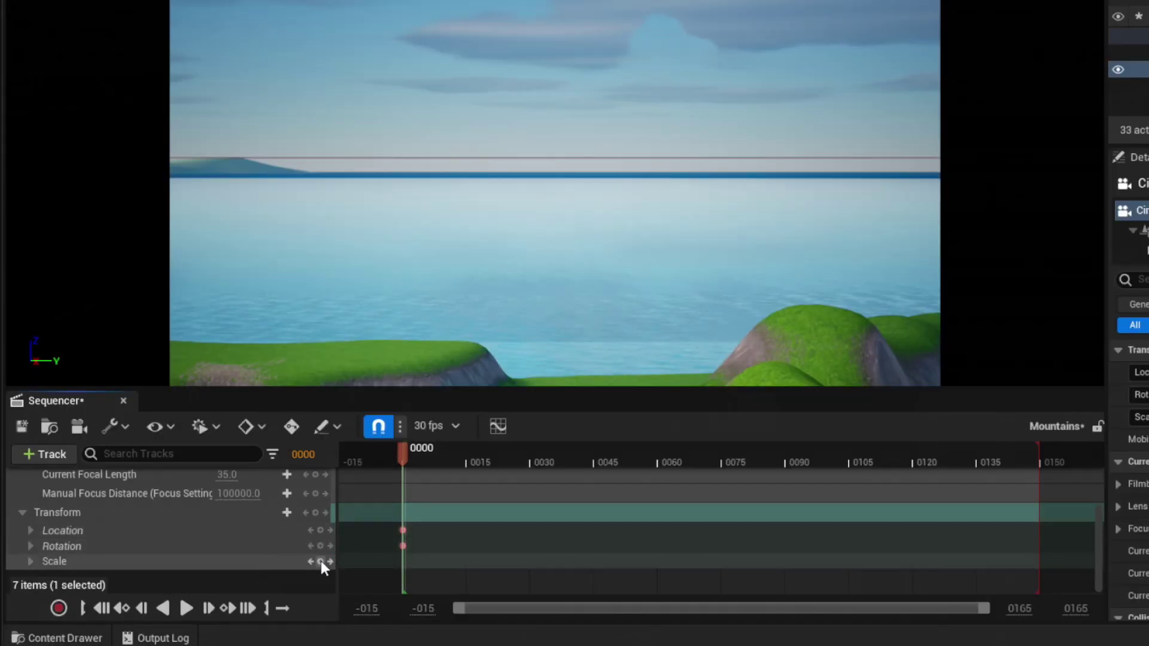
At frame 30, fly the camera to face the flat-topped rock pillar and keyframe its location, rotation and scale
right_click_drag(419, 268, 389, 288)
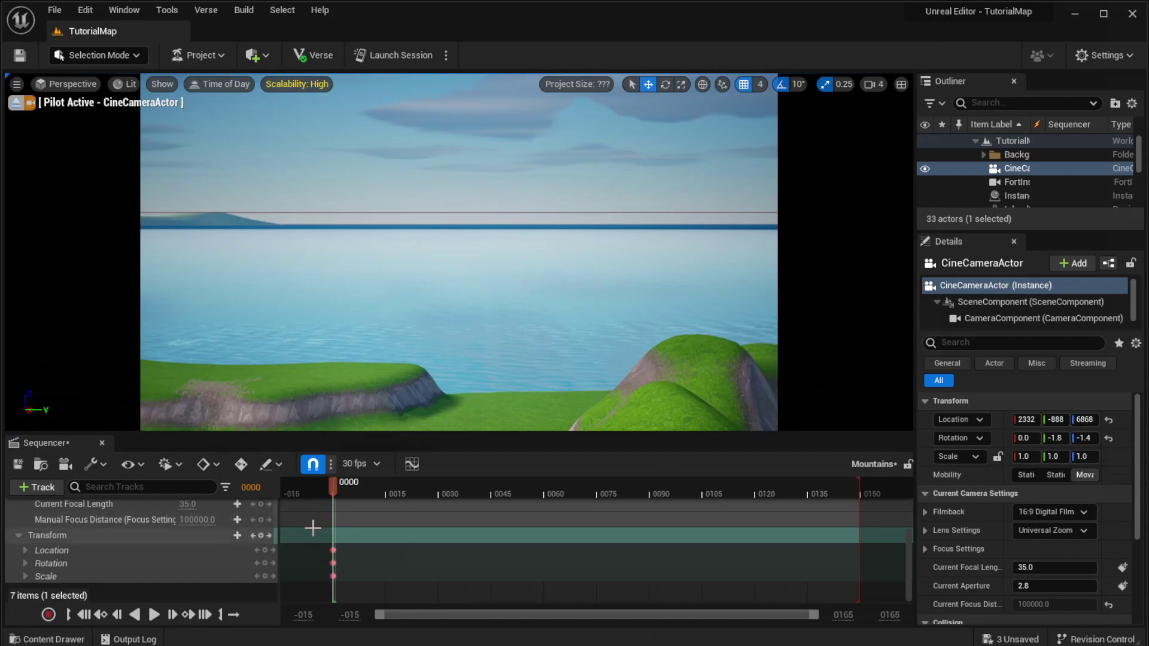
left_click(335, 489)
left_click_drag(334, 497, 440, 508)
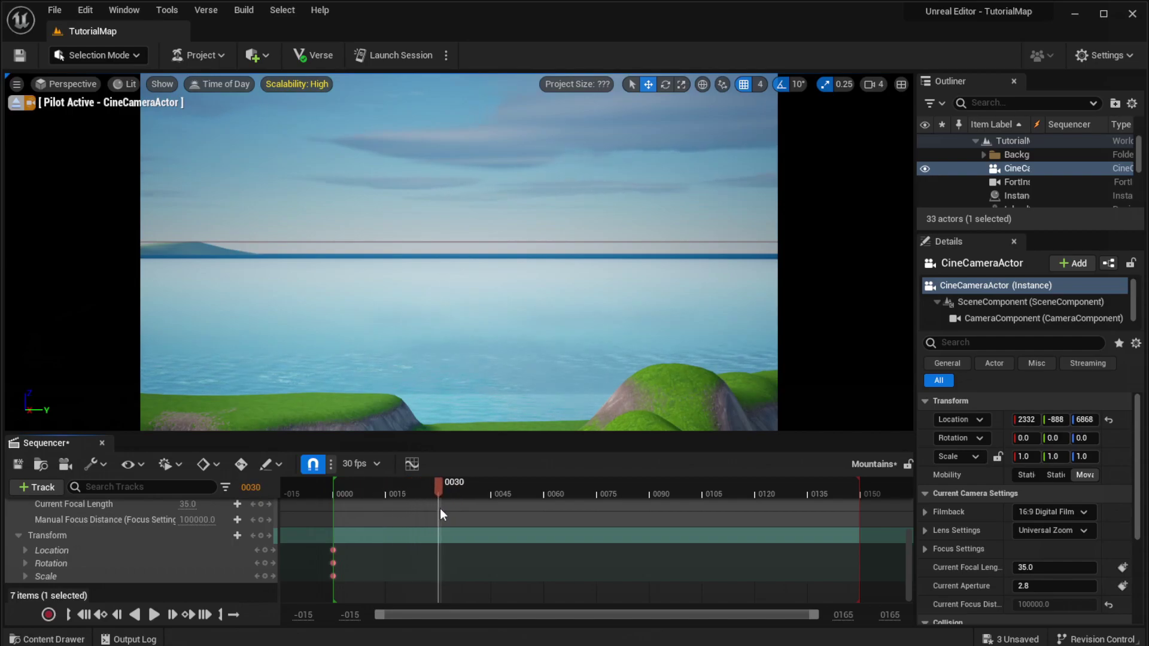
right_click_drag(353, 344, 466, 348)
key("w")
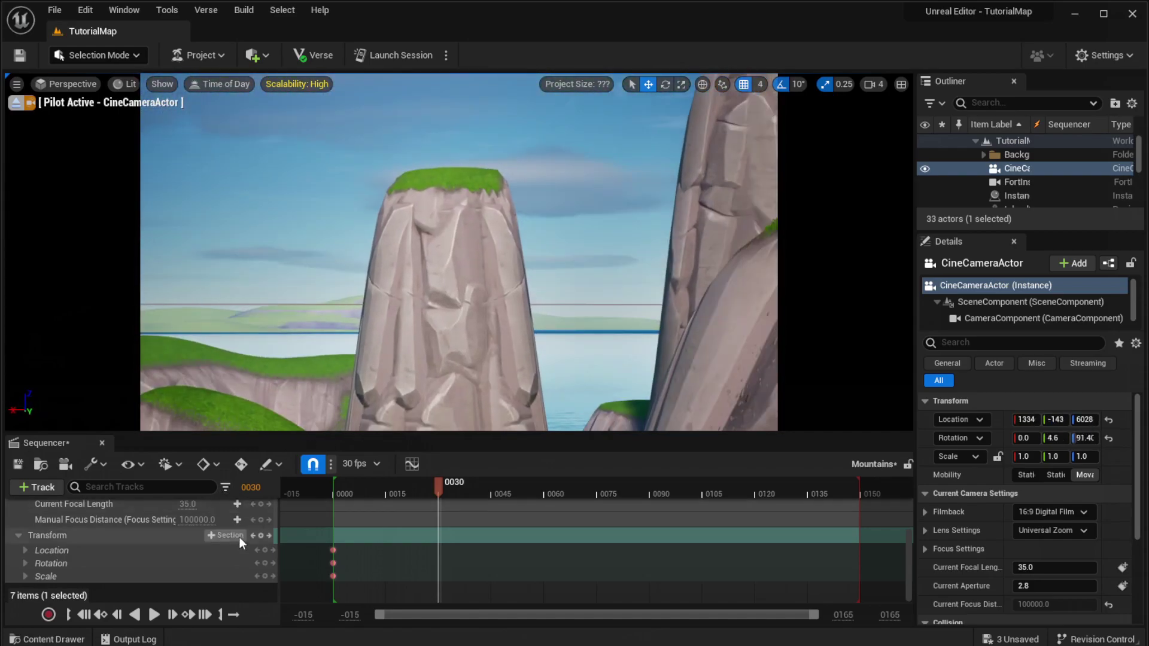
left_click(267, 551)
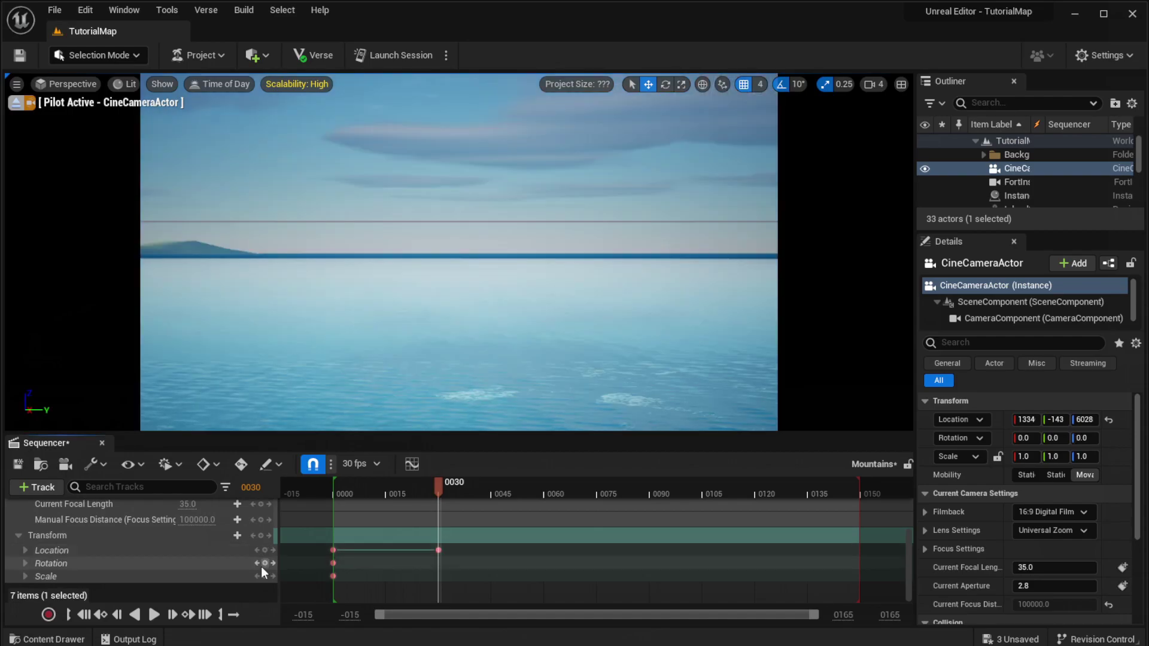
right_click_drag(383, 287, 586, 274)
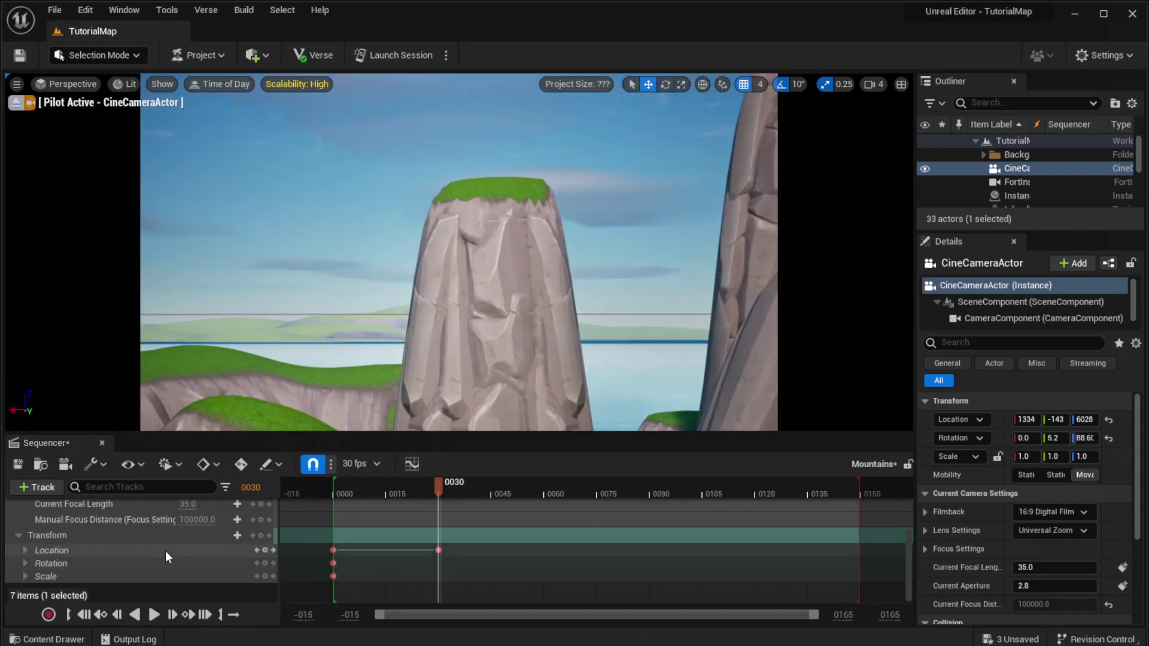
left_click(265, 563)
left_click(265, 576)
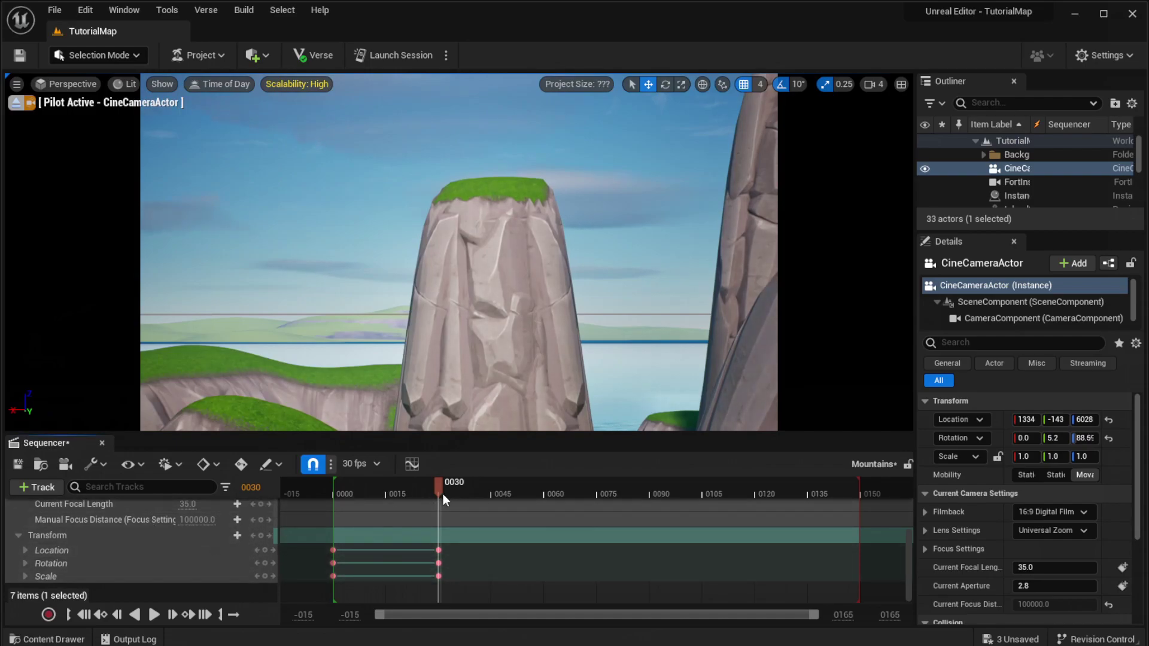
At frame 75, move the camera around to frame the tall mountain and keyframe its location, rotation and scale
left_click_drag(437, 492, 597, 531)
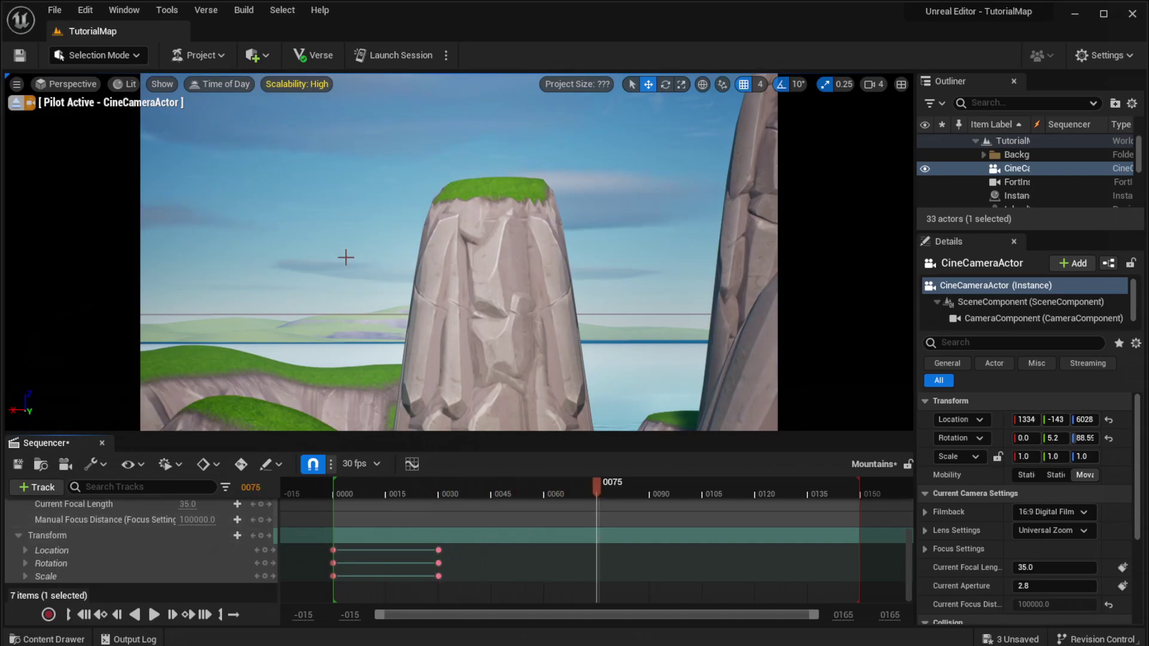
key("w")
right_click_drag(459, 252, 615, 251)
key("s")
key("a")
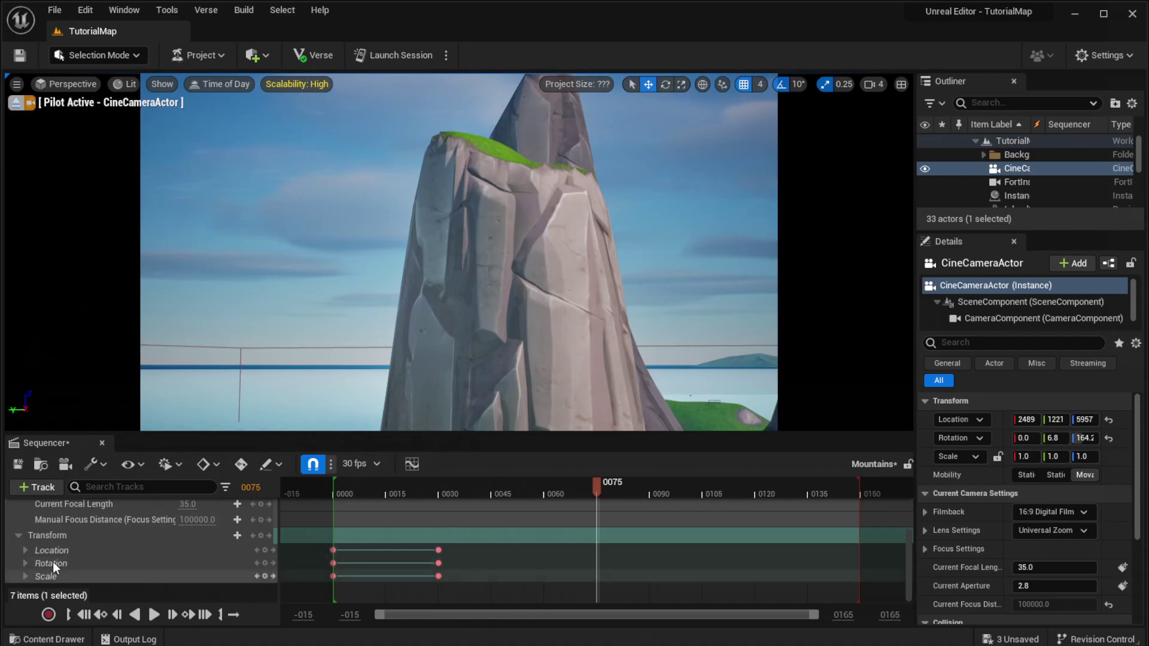
left_click(265, 550)
right_click_drag(449, 311, 425, 275)
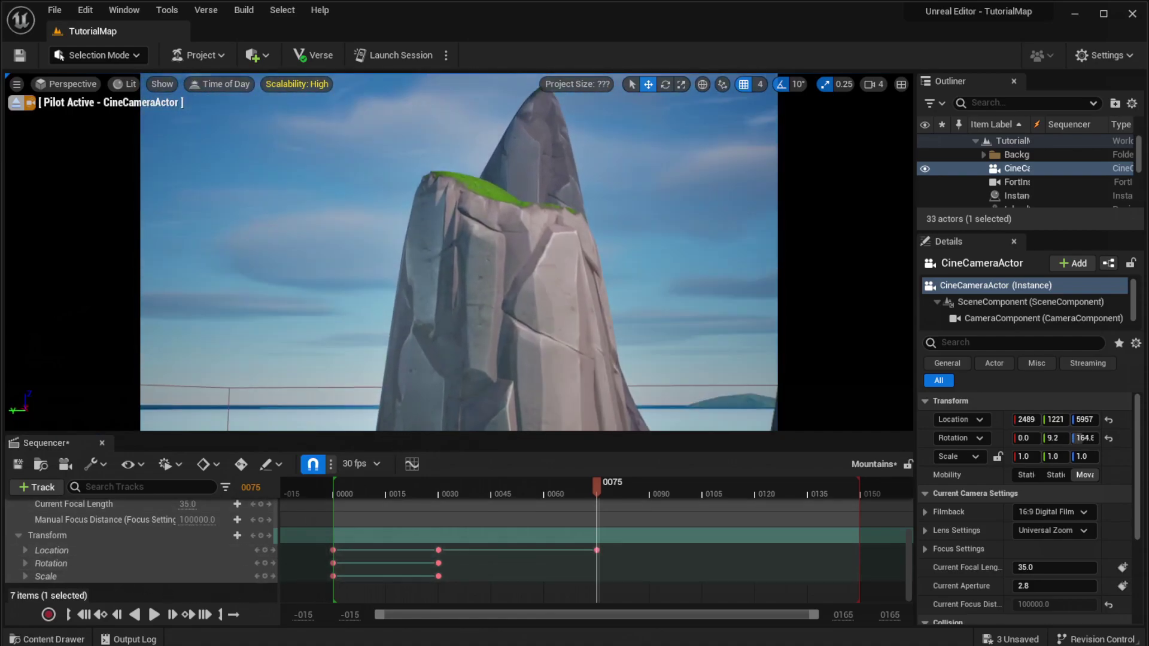
left_click(265, 563)
left_click(266, 573)
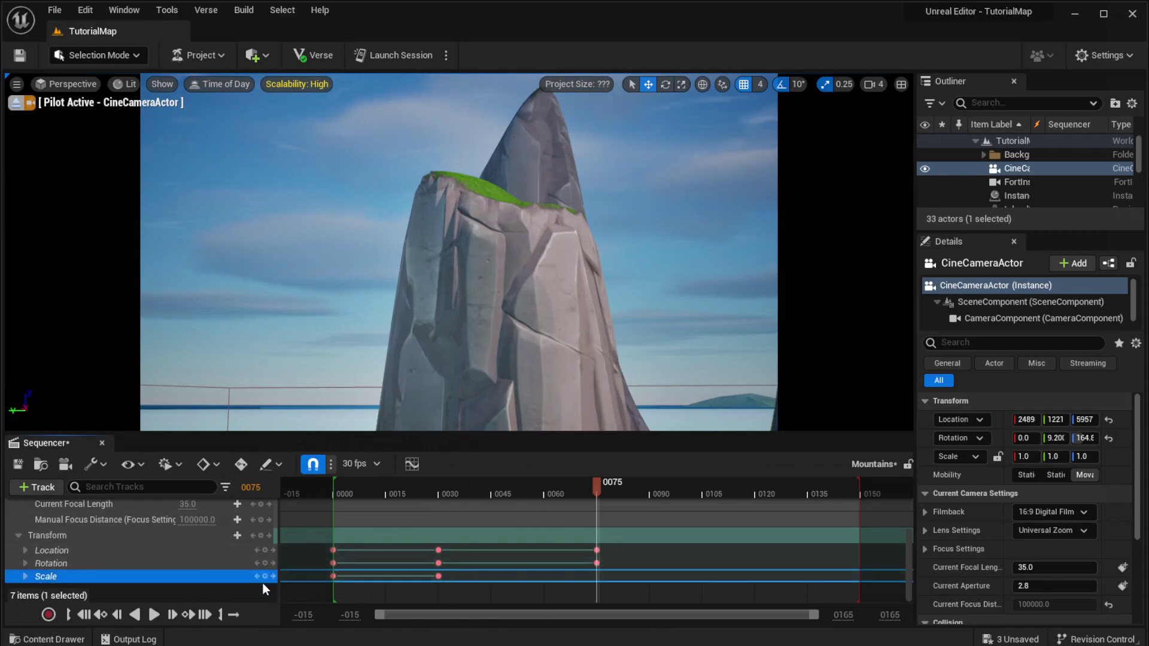
left_click(265, 575)
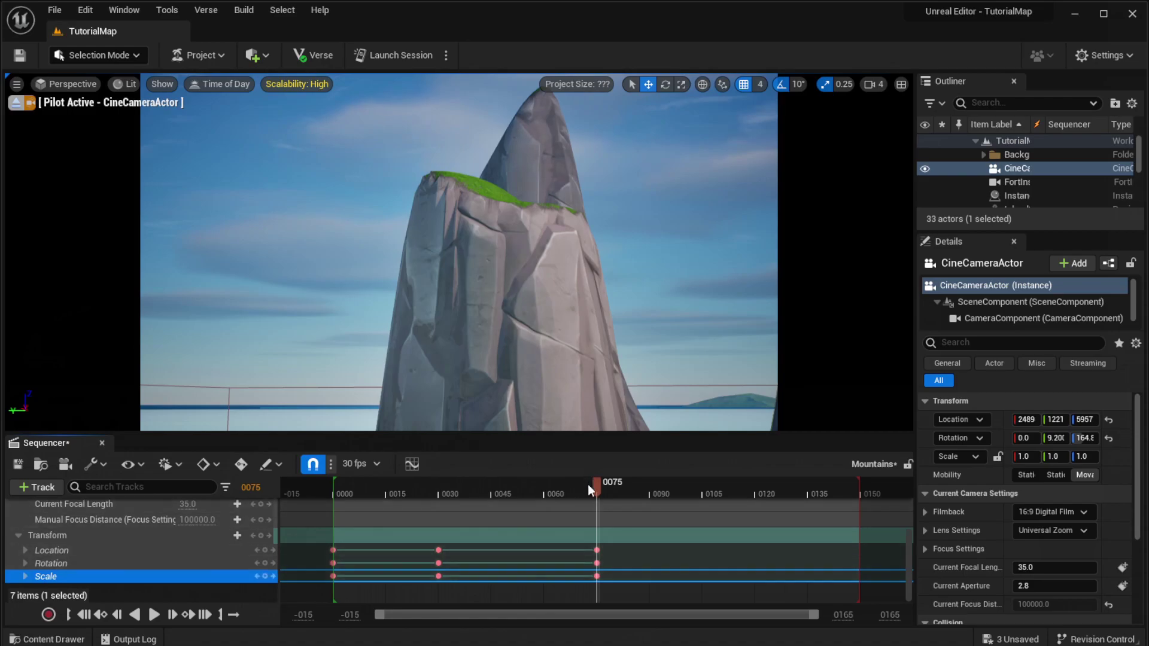
At frame 150, fly the camera to frame the two characters on the grass and keyframe its location, rotation and scale
left_click_drag(596, 487, 861, 514)
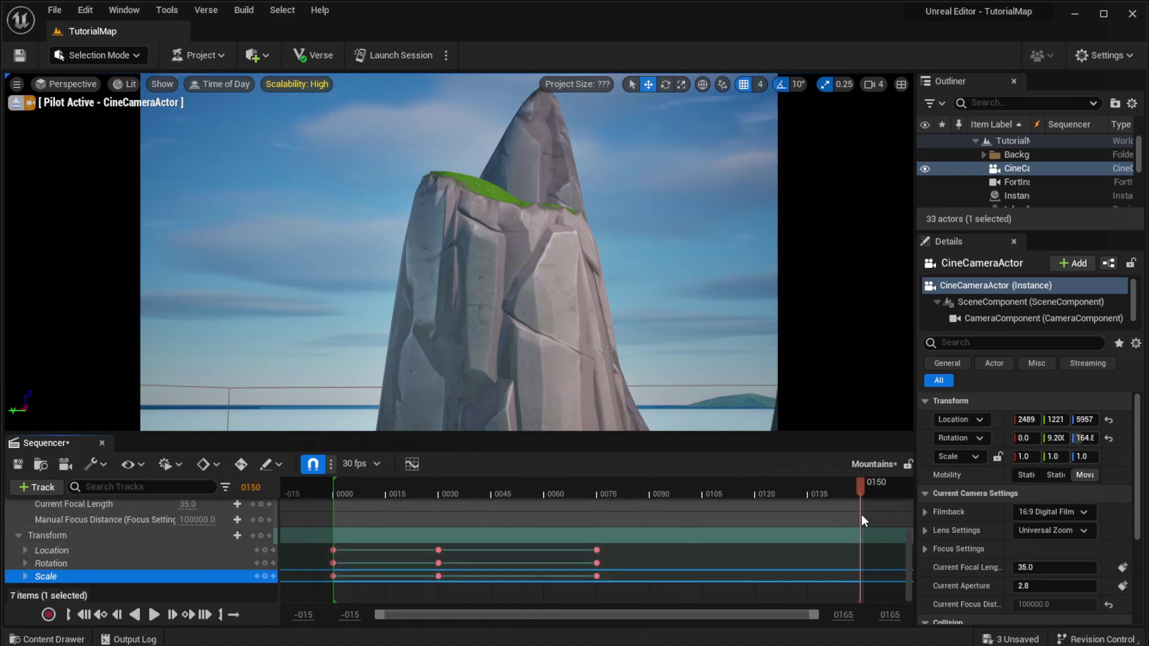
key("w")
right_click_drag(575, 351, 703, 267)
key("a")
right_click_drag(583, 299, 600, 347)
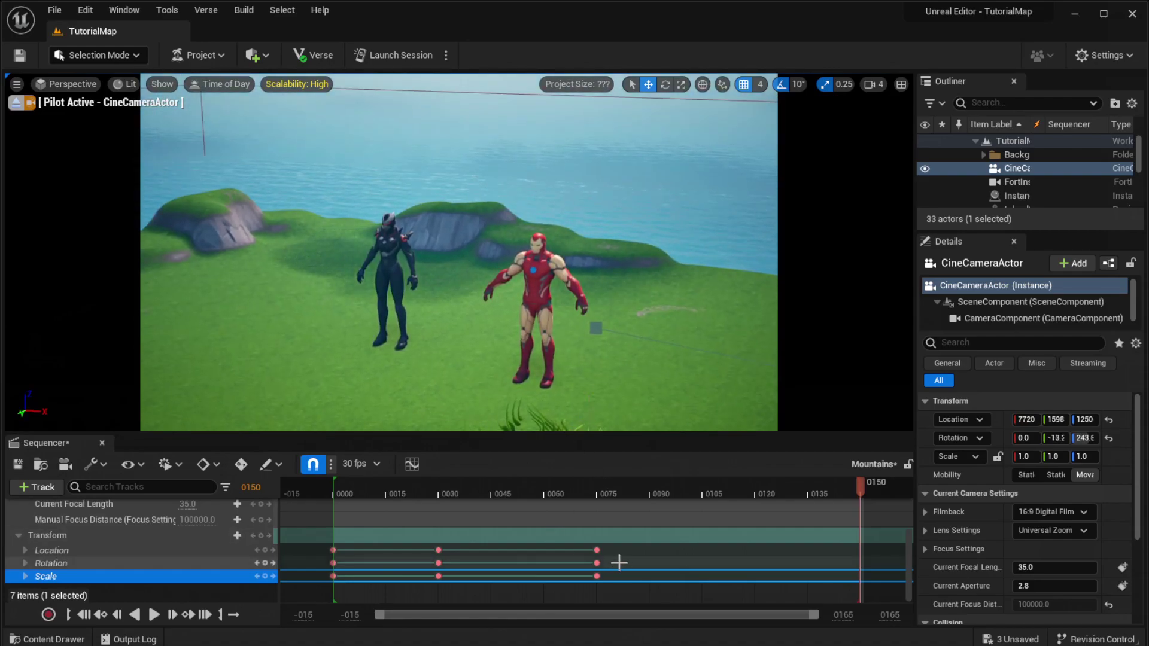
left_click(265, 549)
right_click_drag(438, 365, 455, 408)
left_click(265, 563)
left_click(264, 576)
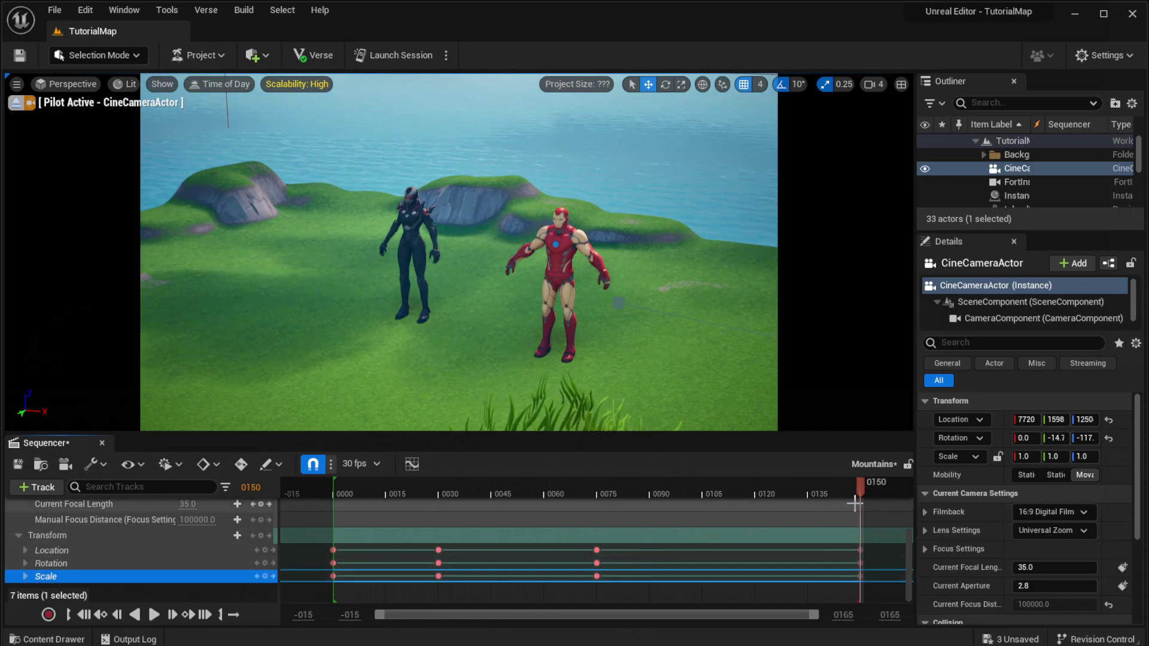
Extend the sequence's playback end slightly past the frame 150 keyframes
left_click_drag(858, 488, 791, 495)
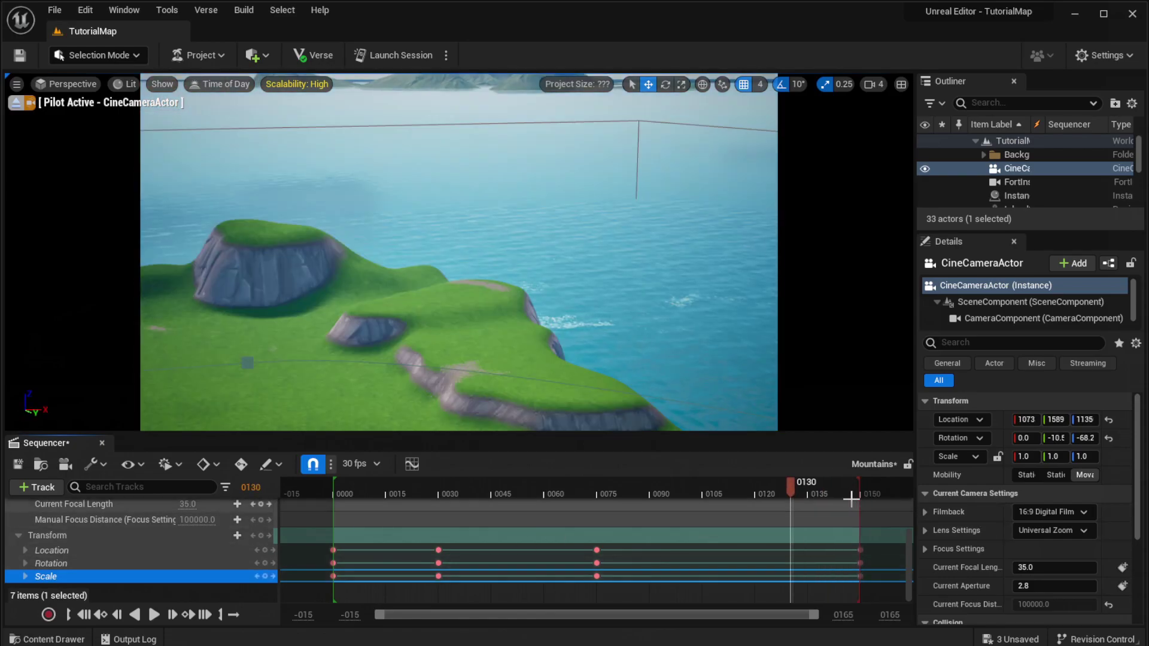
left_click_drag(856, 487, 874, 483)
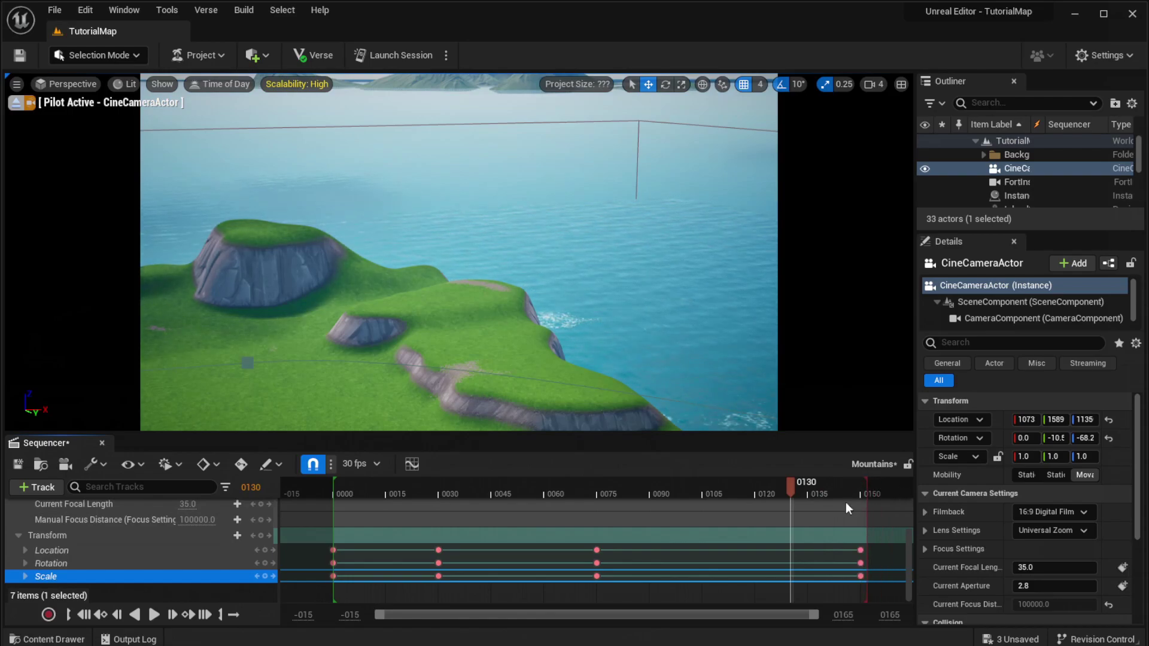
Play the Mountains sequence from the start to preview the camera flight
left_click_drag(791, 487, 337, 506)
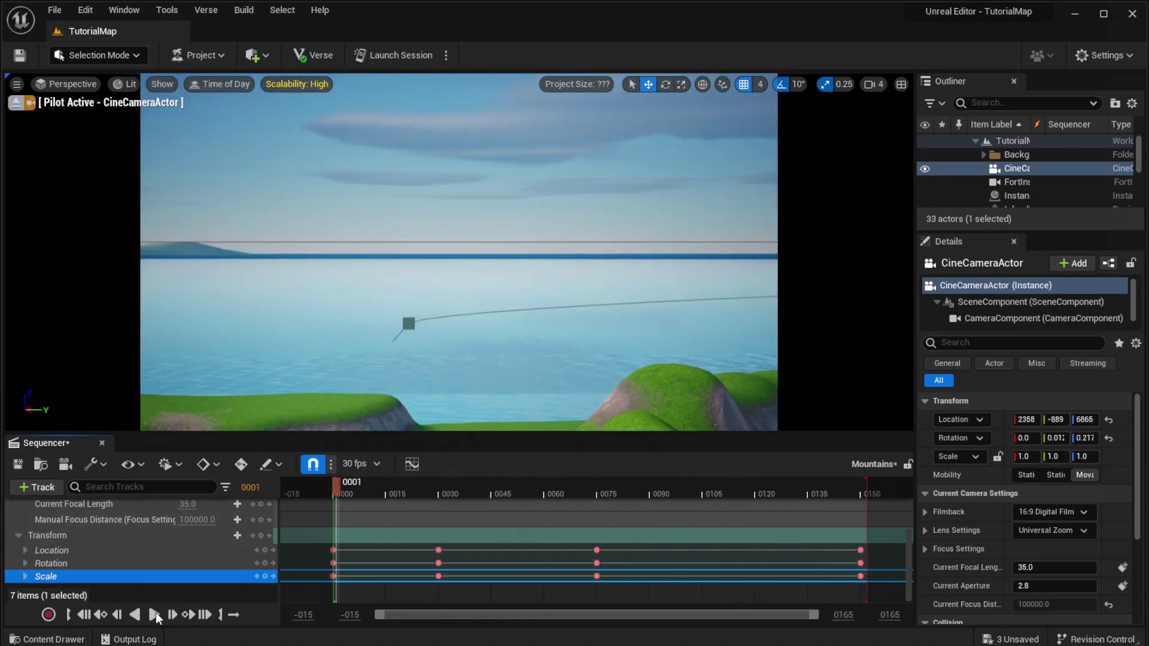
left_click(153, 615)
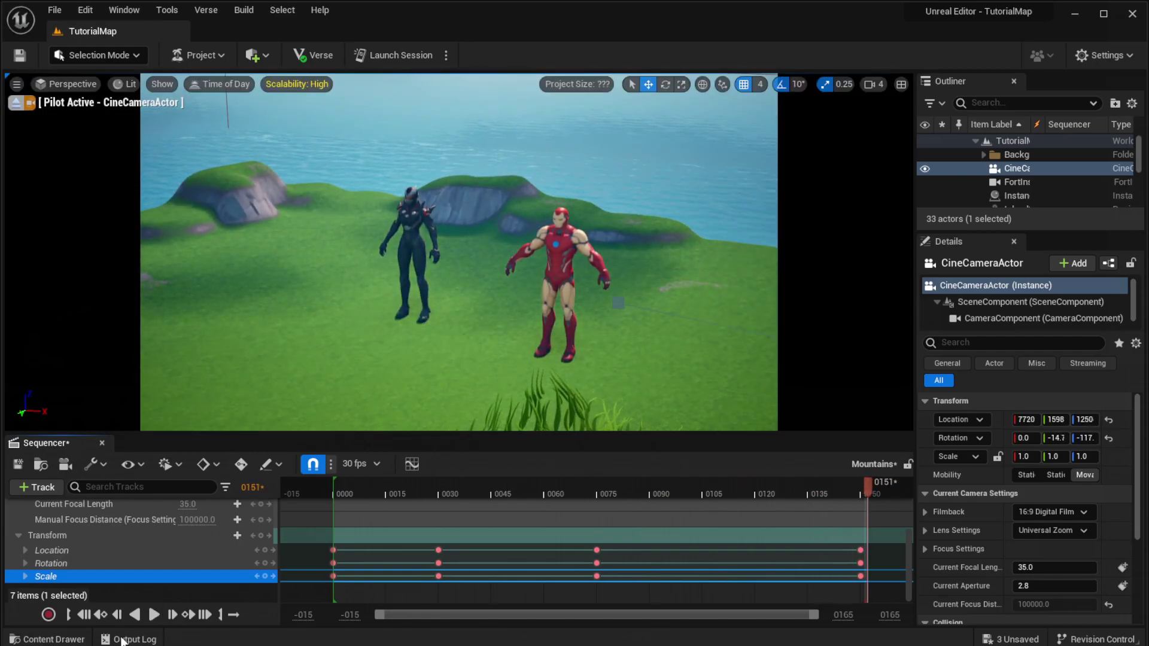
left_click(151, 618)
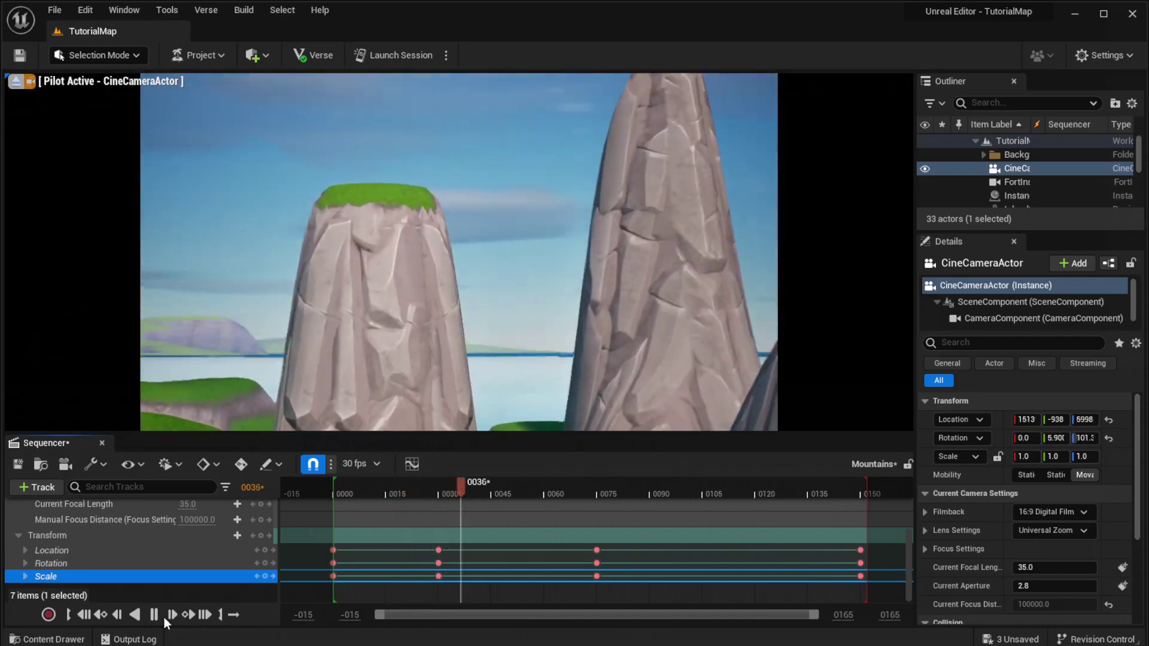